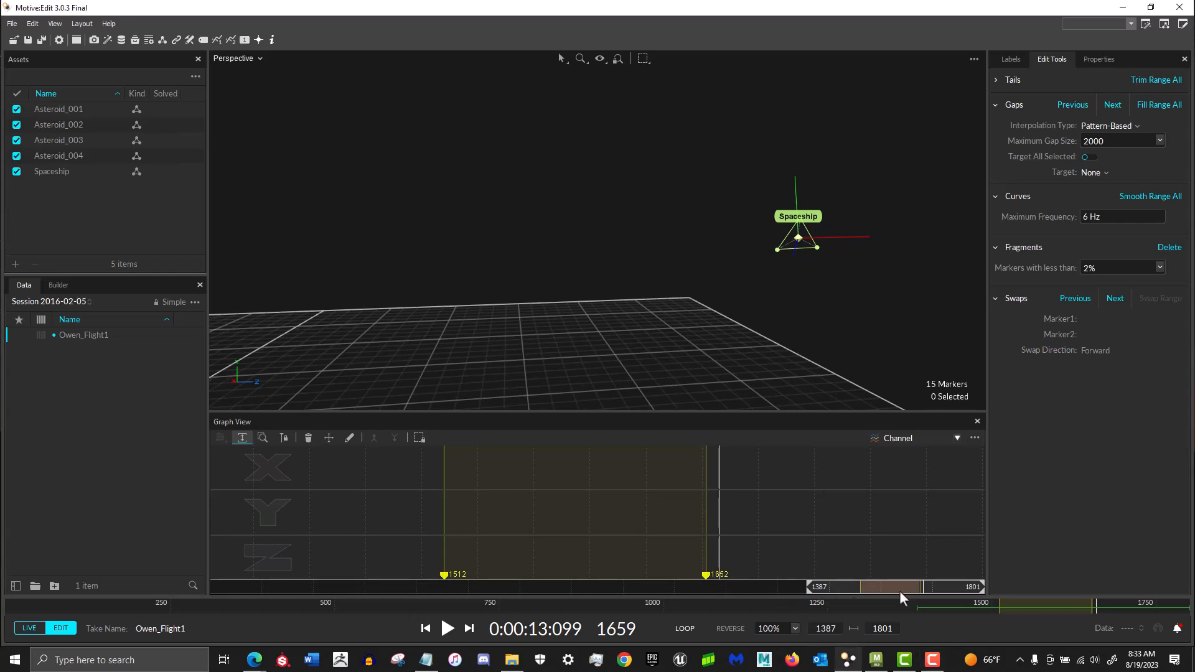
Examine the graph curves of the Spaceship's Marker1 and Marker3 before the gap, and leave Marker2 selected
{"action": "mouse_move", "coordinate": [847, 588]}
{"action": "left_mouse_down"}
{"action": "mouse_move", "coordinate": [814, 589]}
{"action": "mouse_move", "coordinate": [970, 577]}
{"action": "mouse_move", "coordinate": [831, 586]}
{"action": "left_mouse_up"}
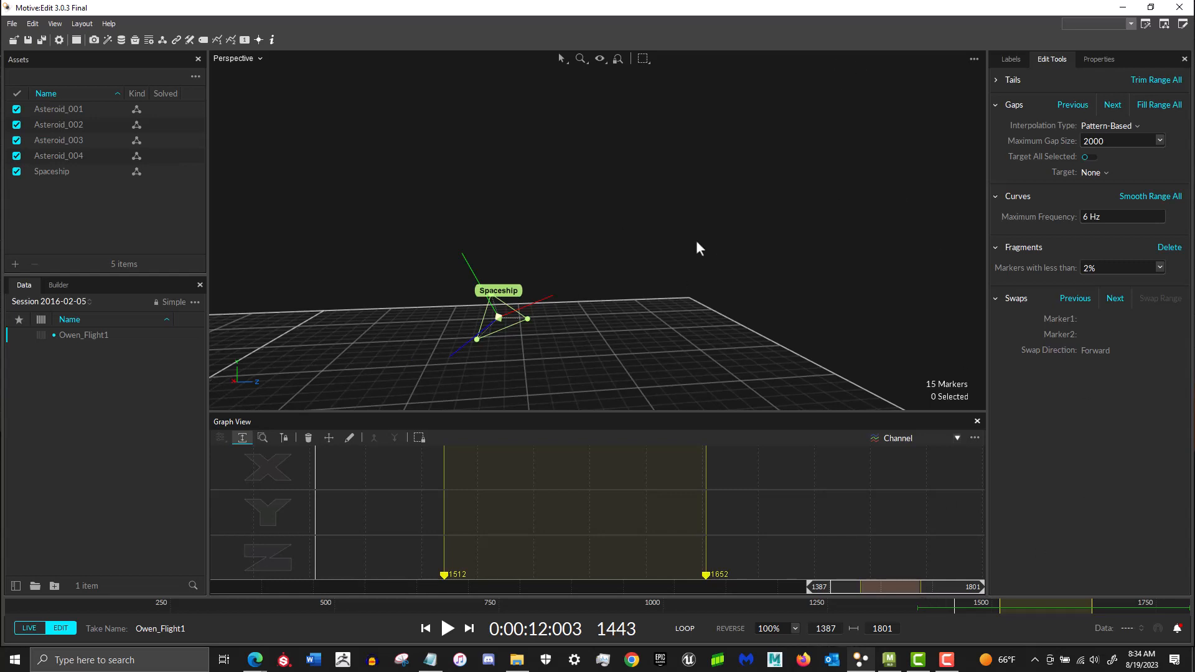
{"action": "left_click", "coordinate": [491, 295]}
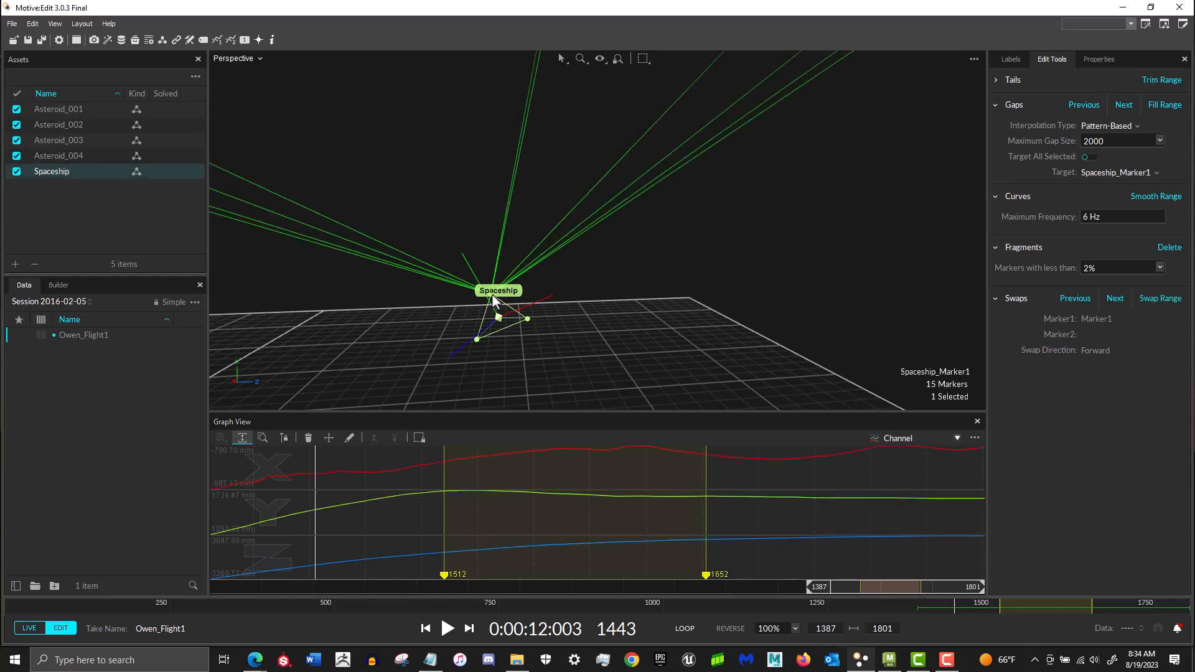
{"action": "left_click", "coordinate": [527, 320]}
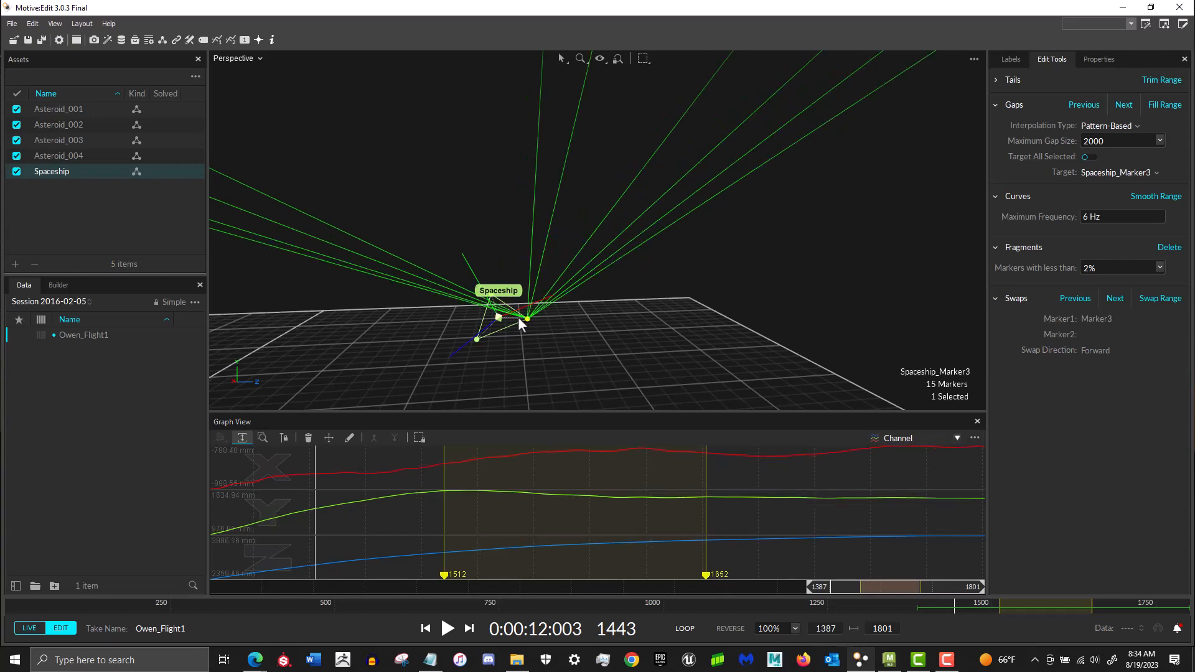
{"action": "left_click", "coordinate": [477, 339]}
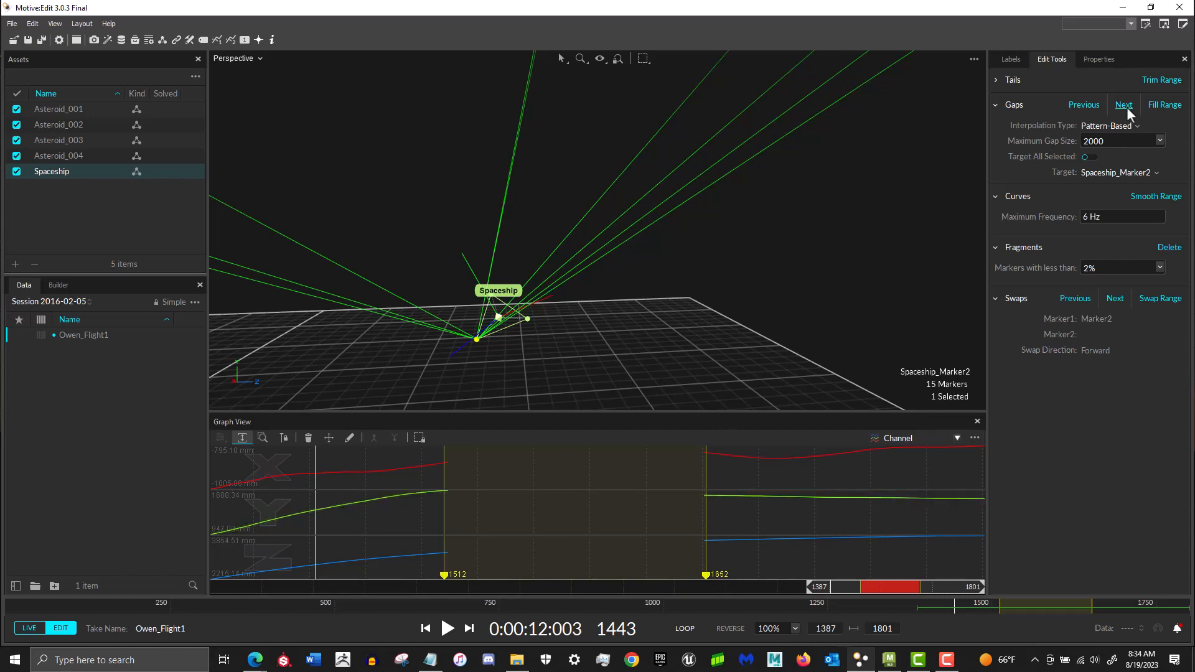
Fill Marker2's gap between frames 1512 and 1652 with Constant interpolation and scrub through the resulting motion
{"action": "left_click", "coordinate": [1122, 126]}
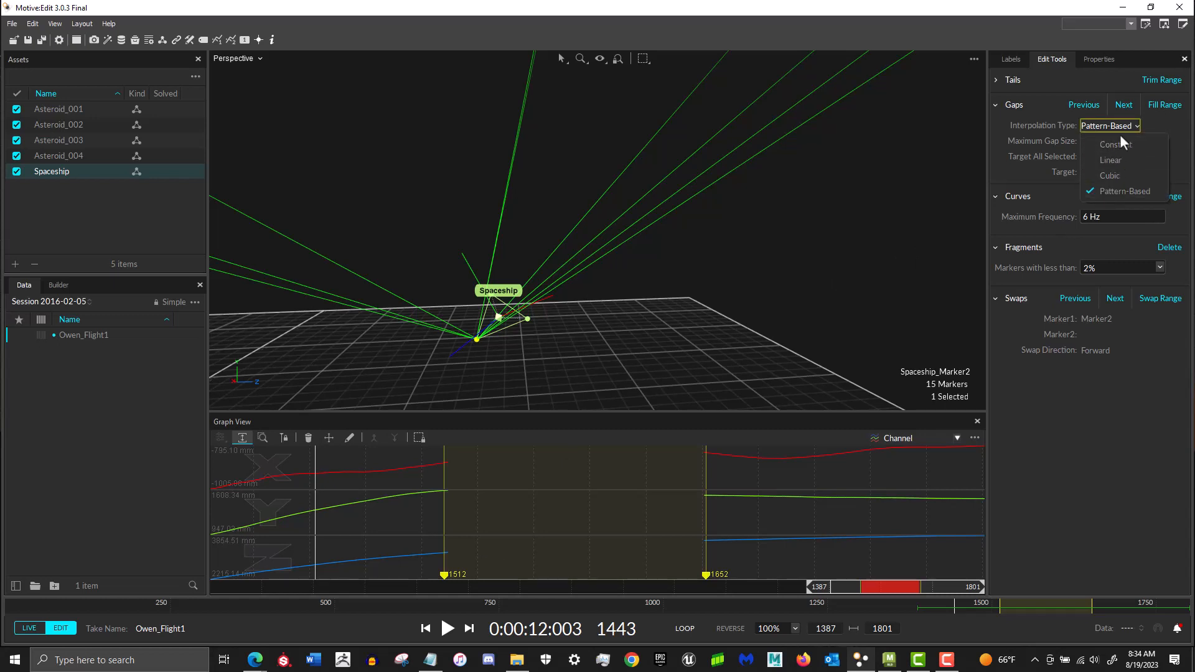
{"action": "left_click", "coordinate": [1120, 142]}
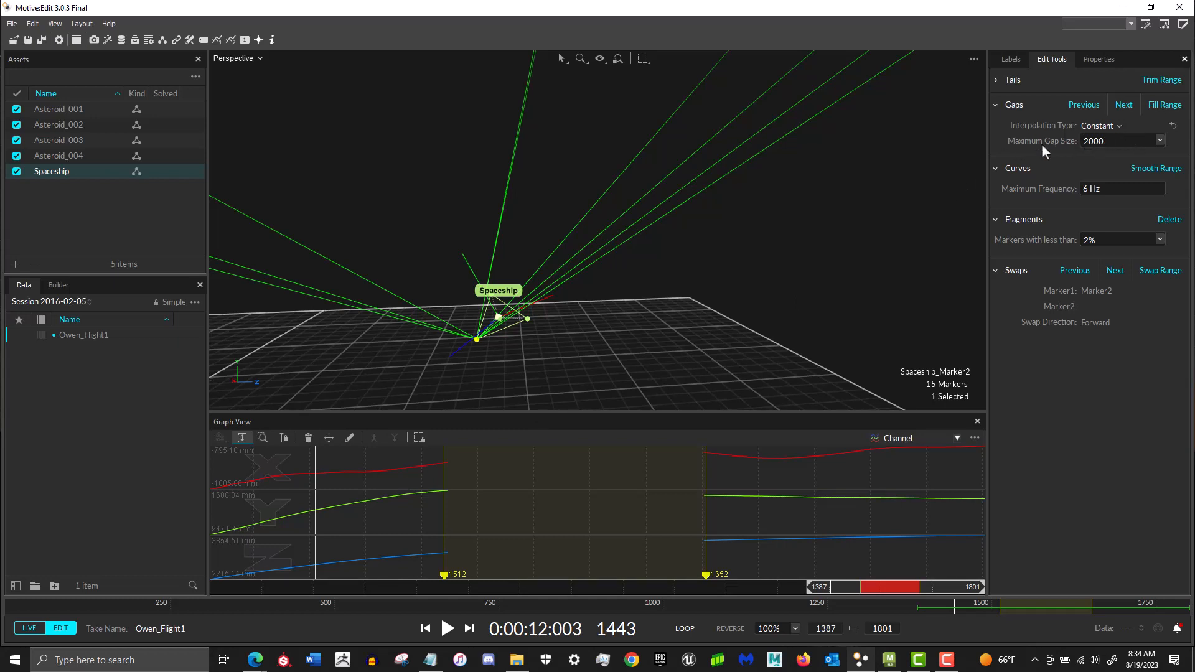
{"action": "left_click", "coordinate": [1160, 141]}
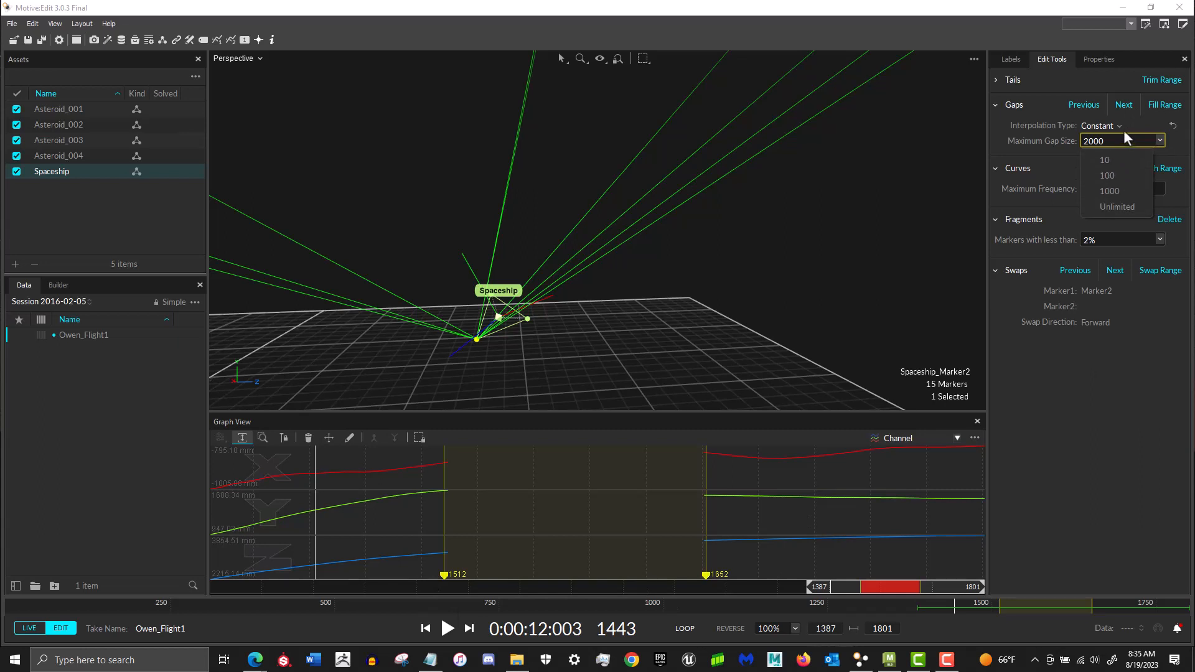
{"action": "left_click", "coordinate": [1176, 147]}
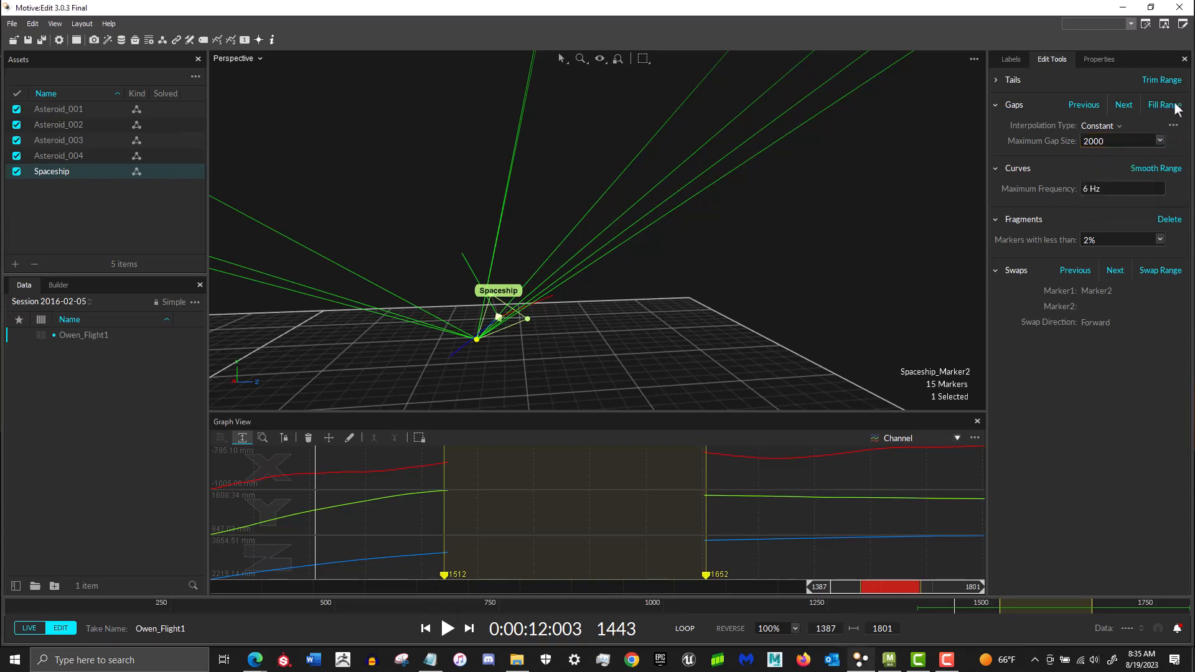
{"action": "left_click", "coordinate": [1176, 106]}
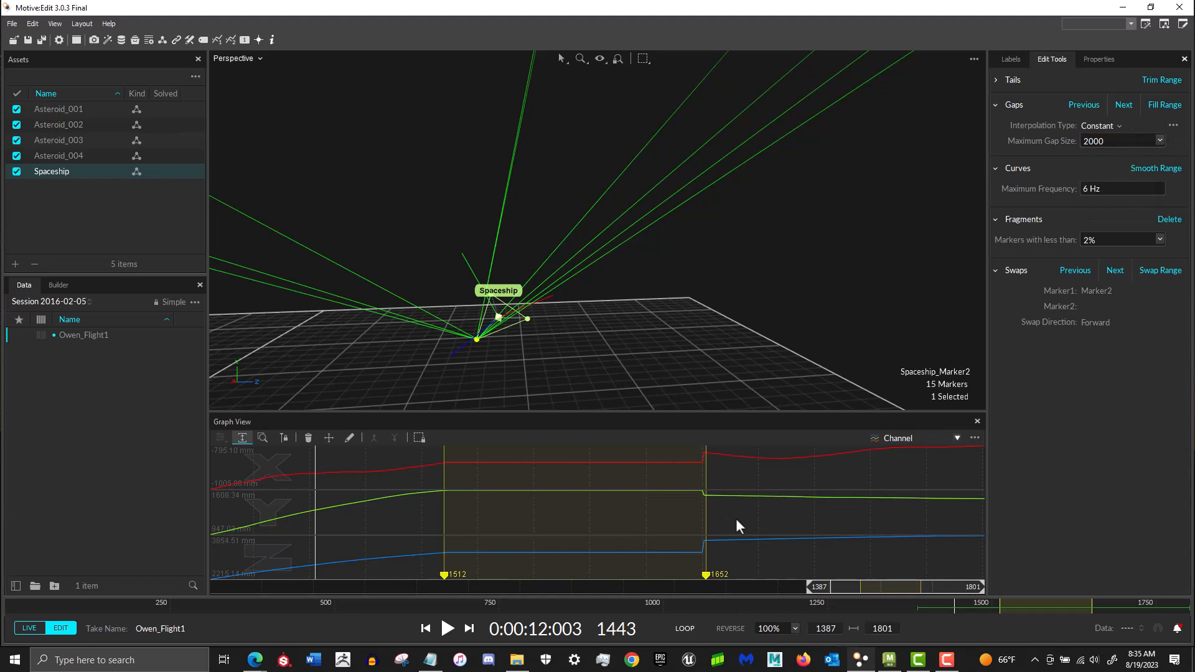
{"action": "mouse_move", "coordinate": [707, 453]}
{"action": "left_click_drag", "start_coordinate": [842, 588], "coordinate": [941, 571]}
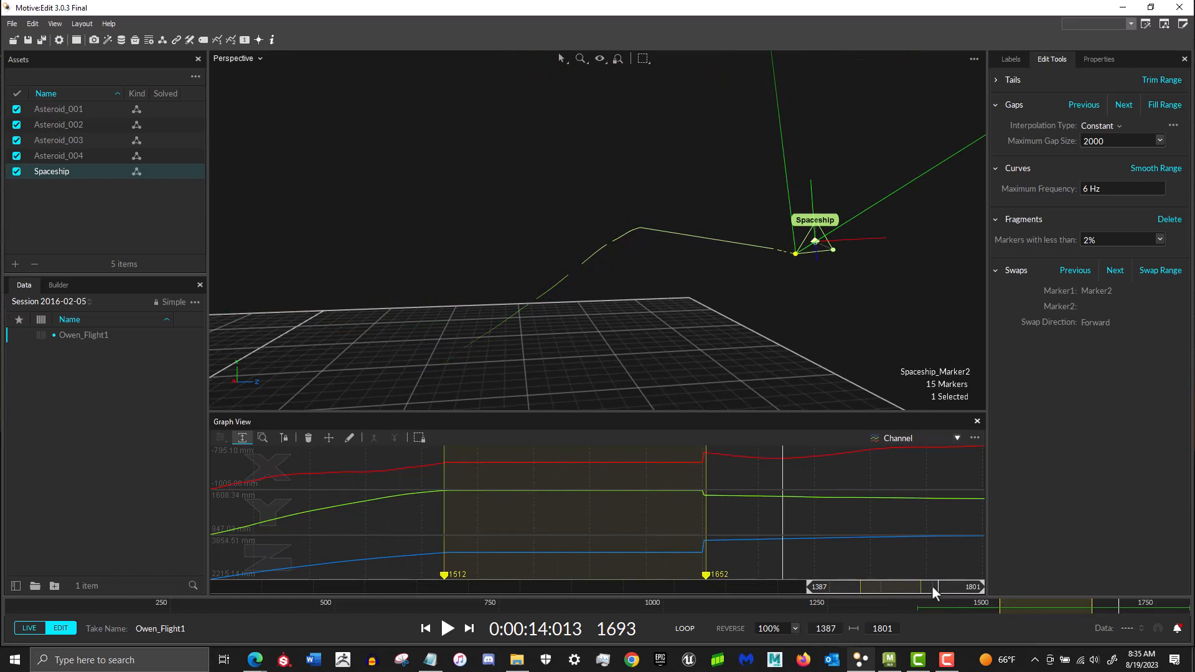
Delete the constant fill from Marker2, refill the gap with Linear interpolation, and scrub through the motion
{"action": "key", "text": "Delete"}
{"action": "left_click", "coordinate": [1102, 124]}
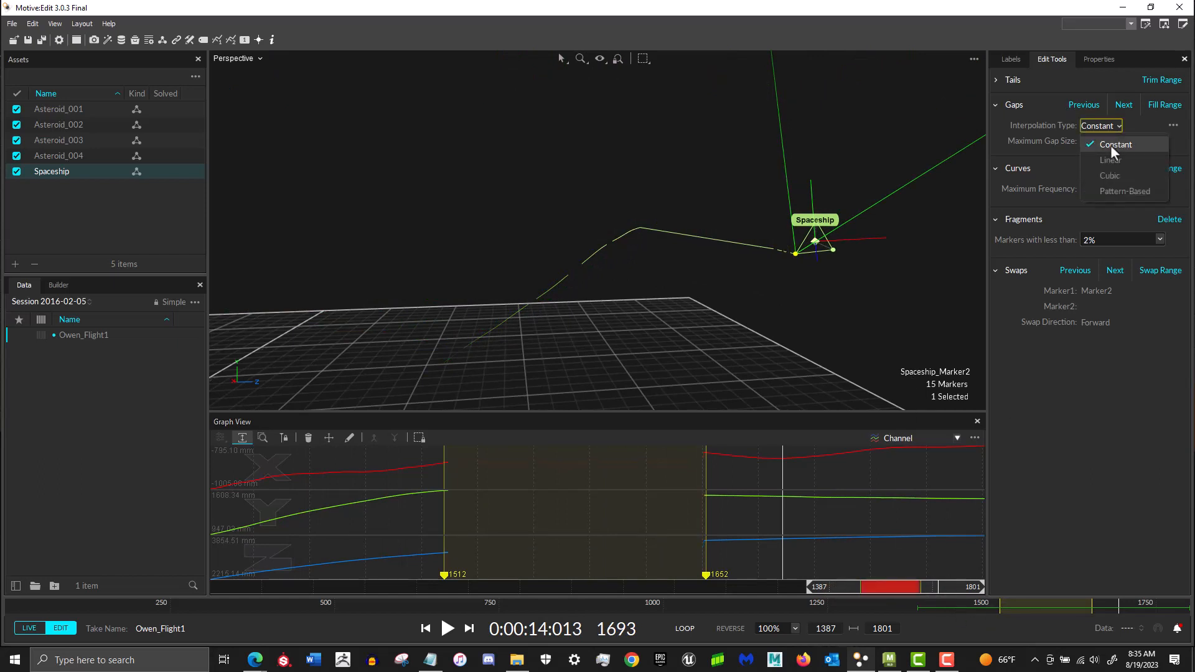
{"action": "left_click", "coordinate": [1114, 160]}
{"action": "left_click", "coordinate": [1150, 106]}
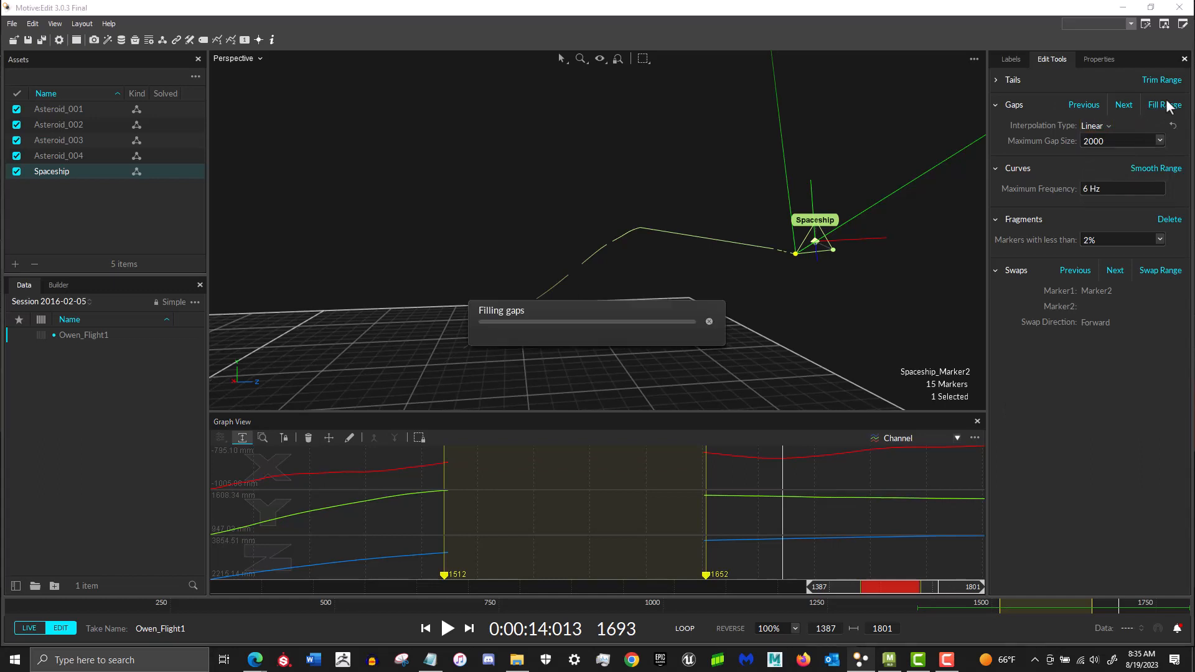
{"action": "left_click_drag", "start_coordinate": [868, 589], "coordinate": [935, 550]}
{"action": "left_click", "coordinate": [1094, 126]}
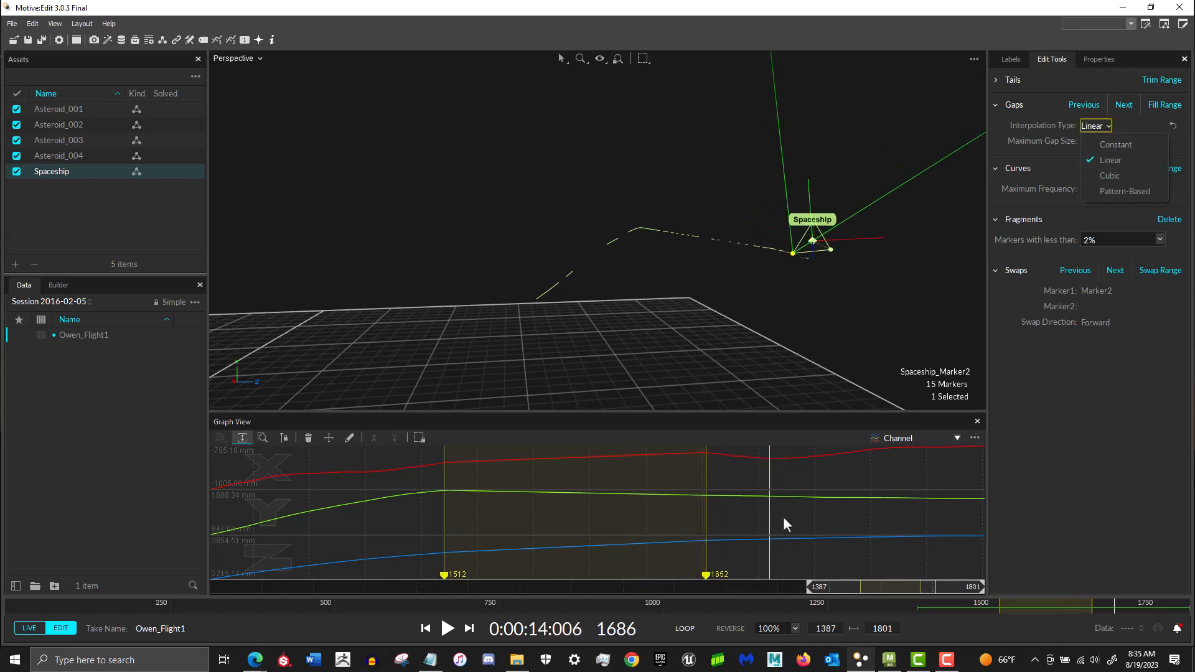
Delete the linear fill from Marker2, refill the gap with Cubic interpolation, and scrub across the trajectory
{"action": "left_click", "coordinate": [875, 585]}
{"action": "key", "text": "Delete"}
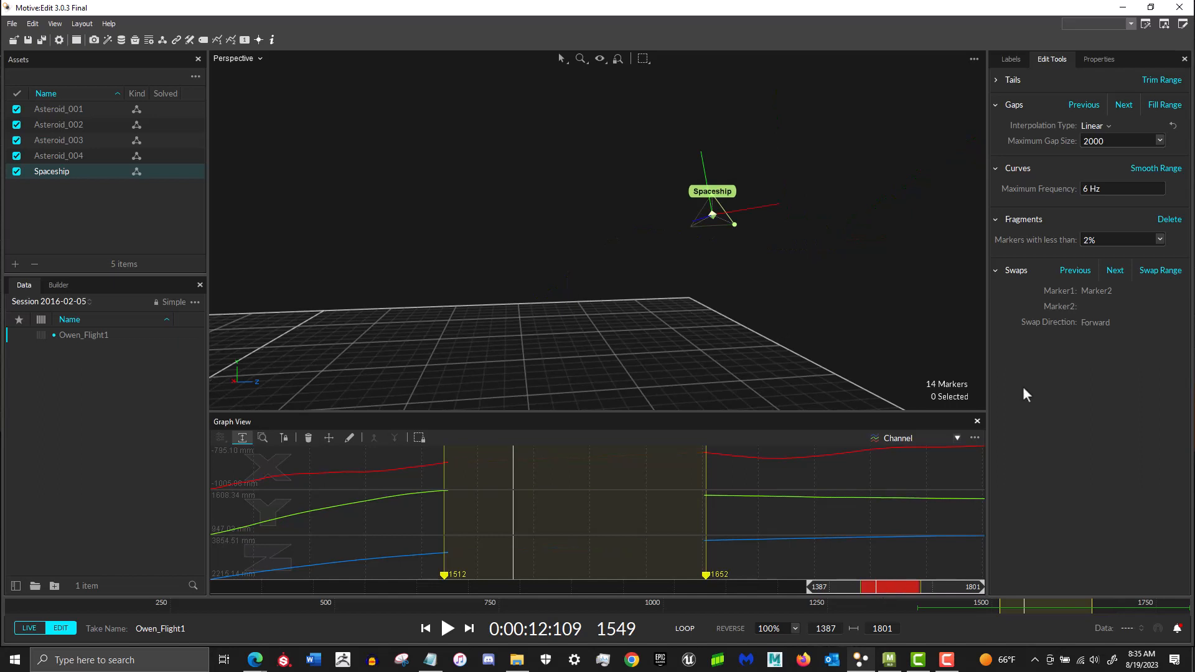
{"action": "left_click", "coordinate": [1106, 129]}
{"action": "left_click", "coordinate": [1097, 173]}
{"action": "left_click", "coordinate": [1164, 104]}
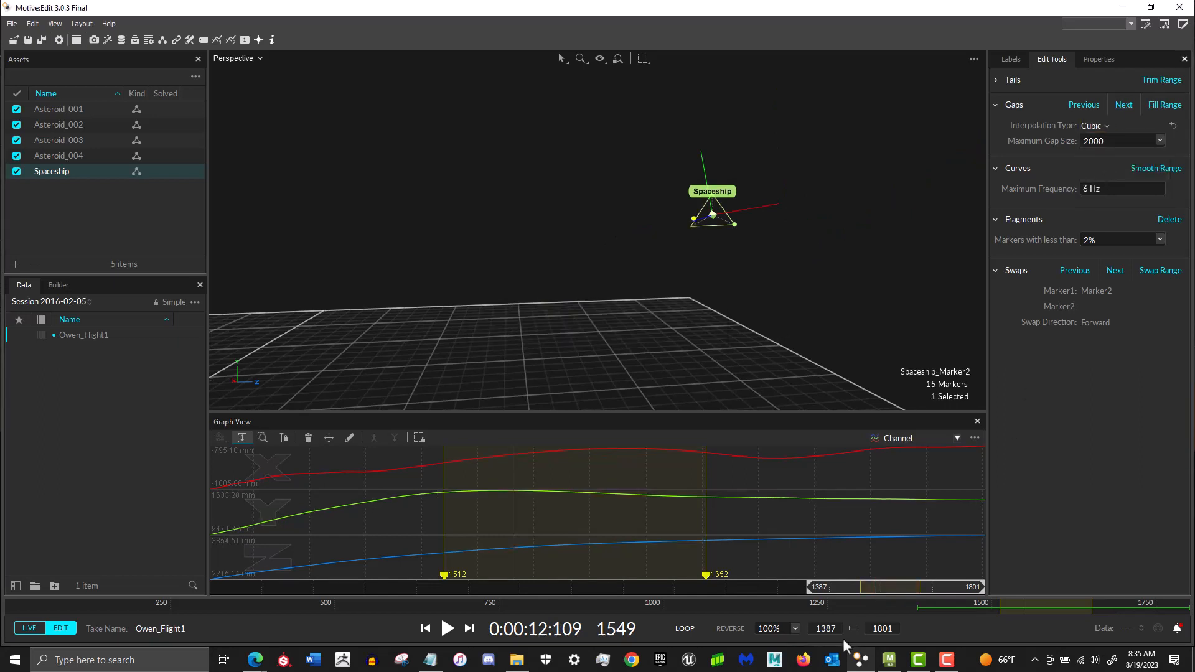
{"action": "left_click_drag", "start_coordinate": [883, 586], "coordinate": [838, 585]}
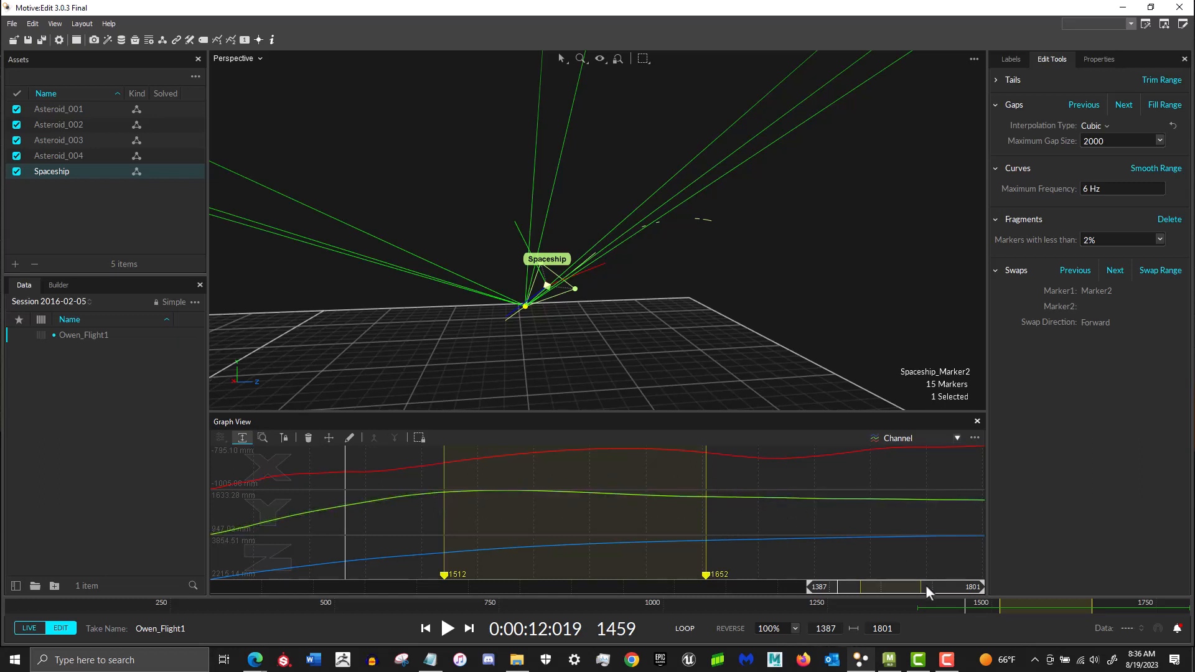
{"action": "left_click_drag", "start_coordinate": [840, 588], "coordinate": [948, 573]}
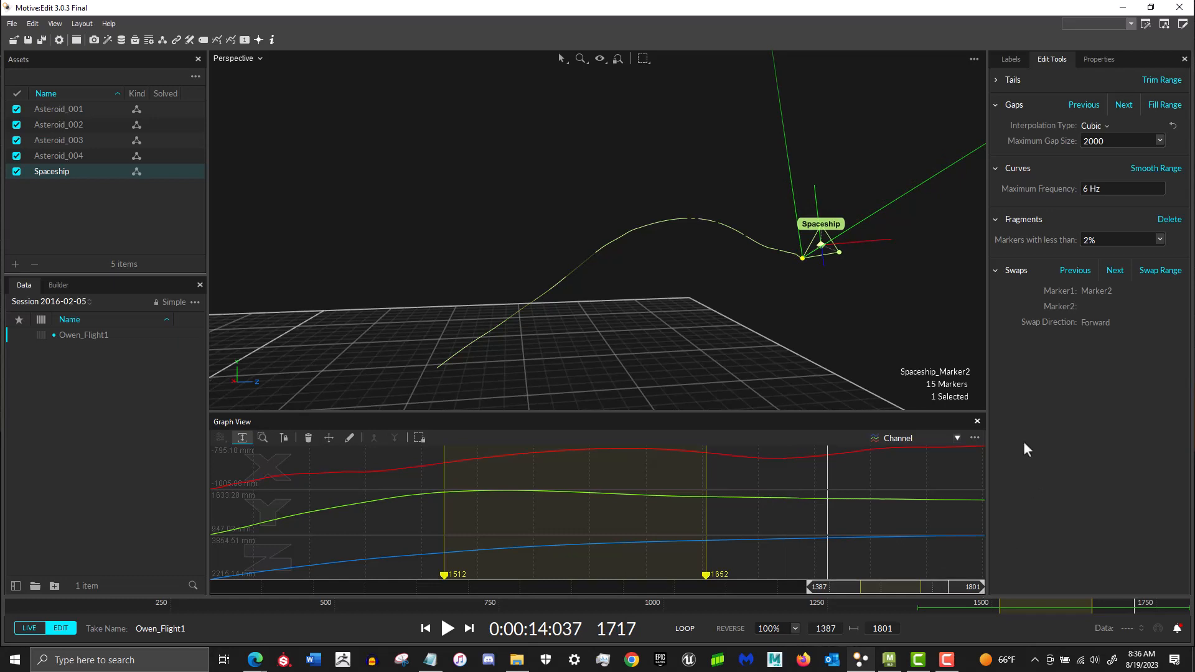
Delete the cubic fill from Marker2 and set the gap interpolation type to Pattern-Based
{"action": "key", "text": "Delete"}
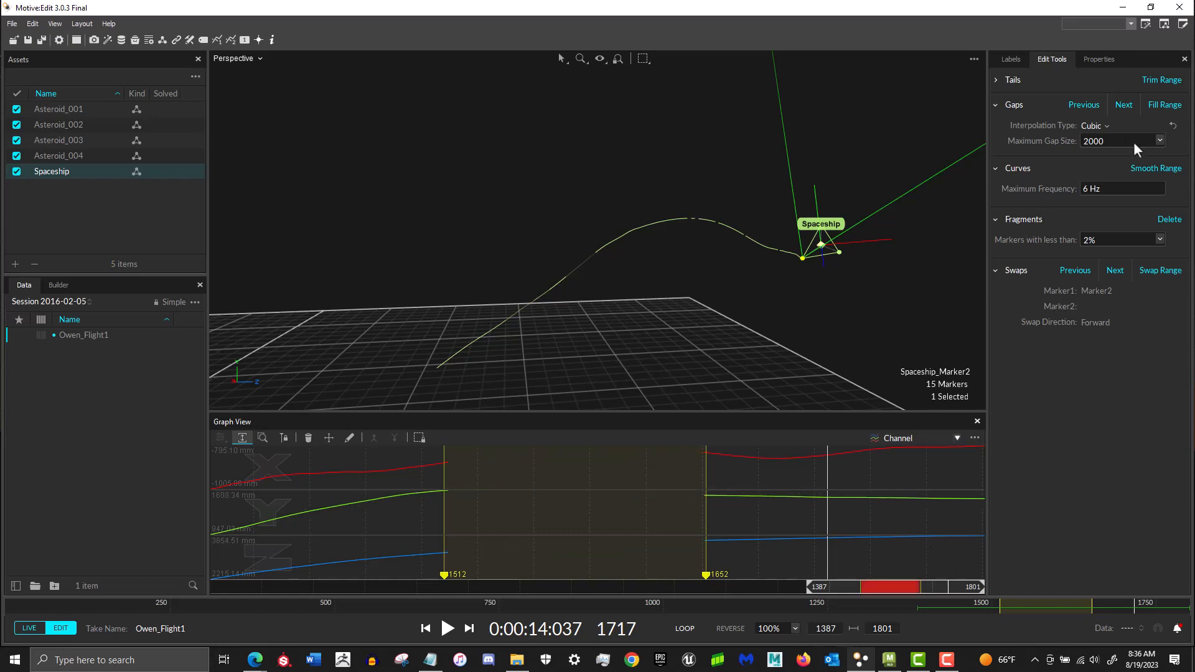
{"action": "left_click", "coordinate": [1107, 125]}
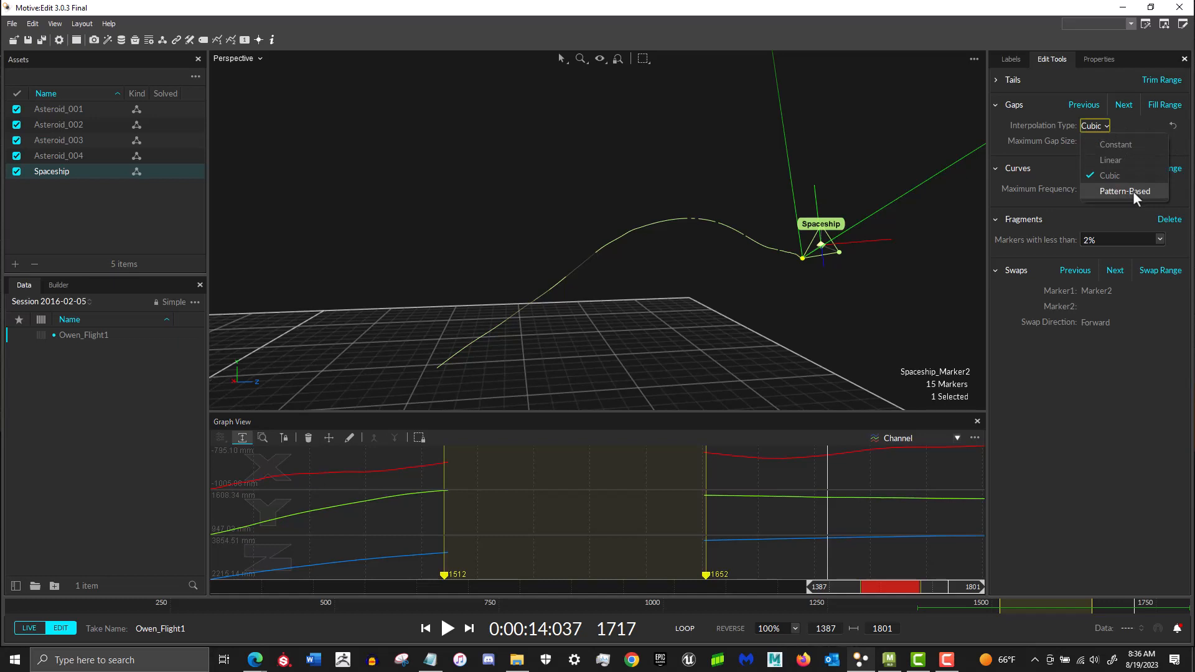
{"action": "left_click", "coordinate": [1133, 192]}
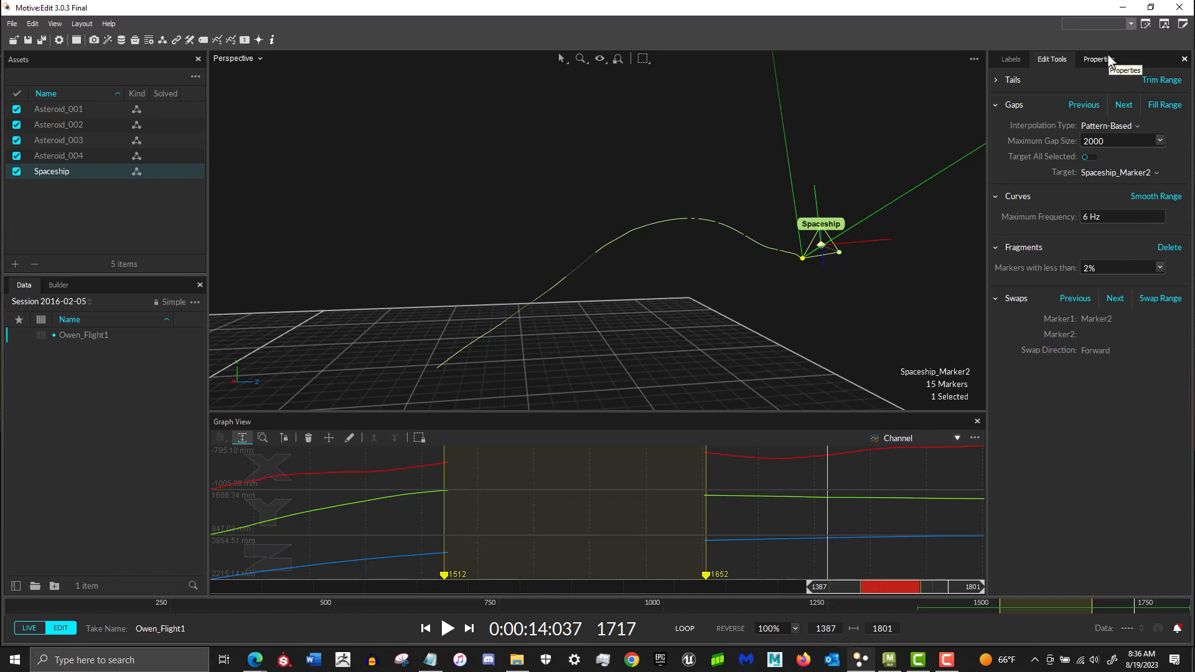
Add Marker1 and Marker3 to the selection and fill the gap pattern-based with Spaceship_Marker2 as the target
{"action": "left_click", "coordinate": [1011, 59]}
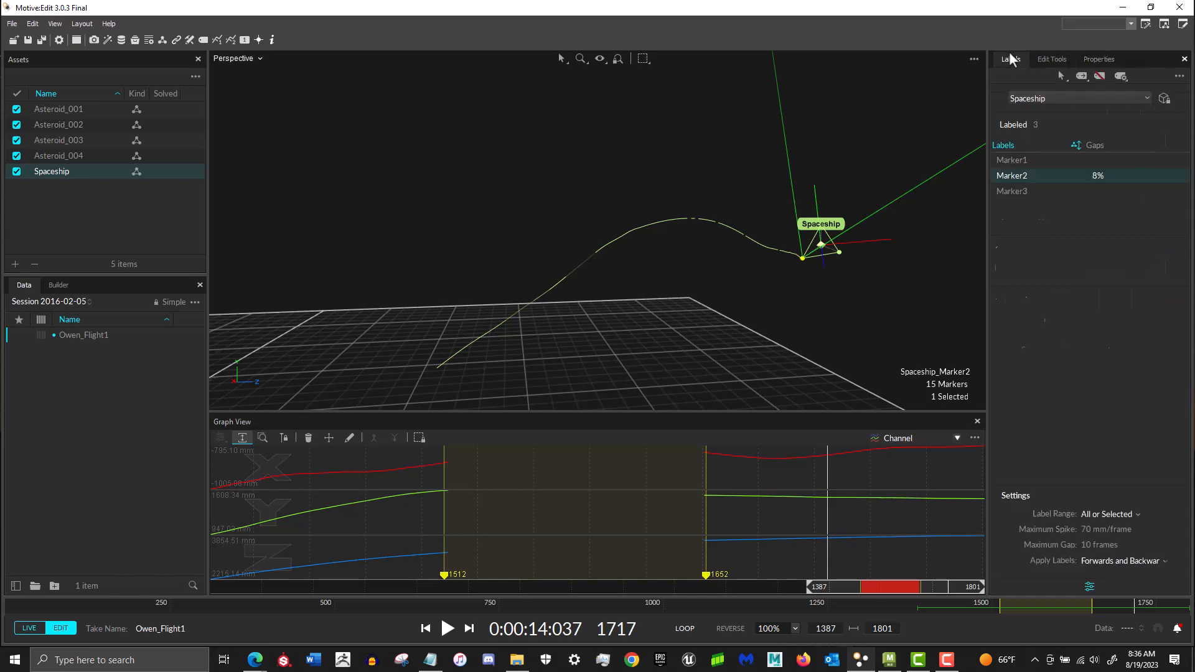
{"action": "left_click", "coordinate": [1028, 159], "text": "ctrl"}
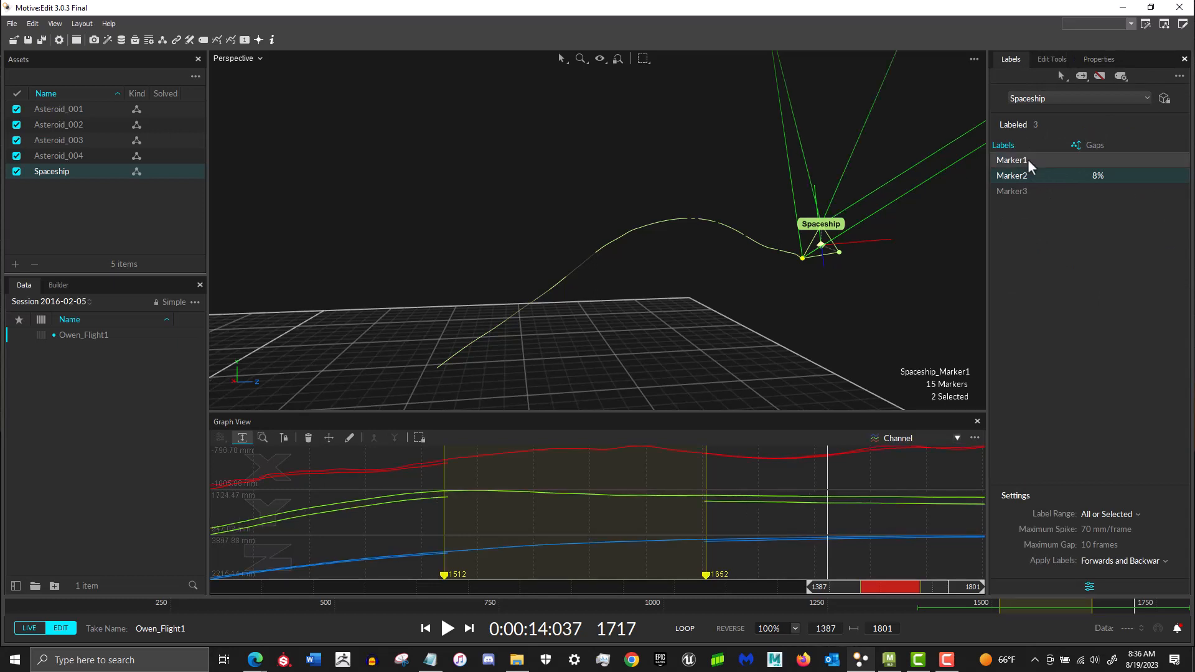
{"action": "left_click", "coordinate": [1037, 198], "text": "ctrl"}
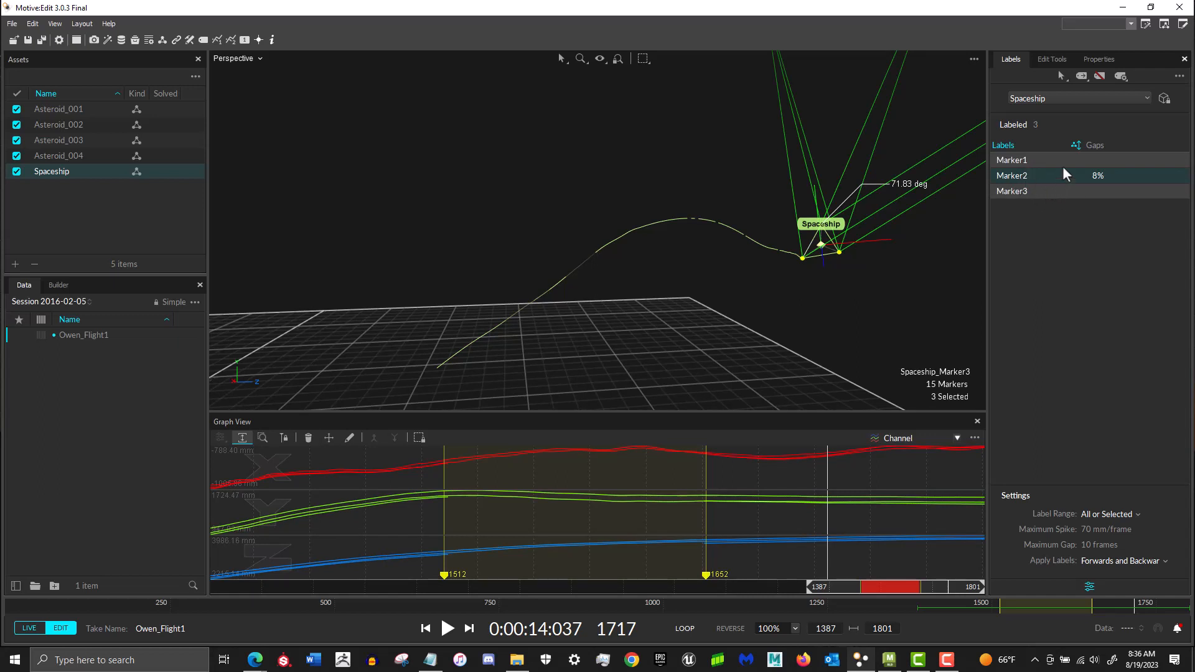
{"action": "left_click", "coordinate": [1052, 62]}
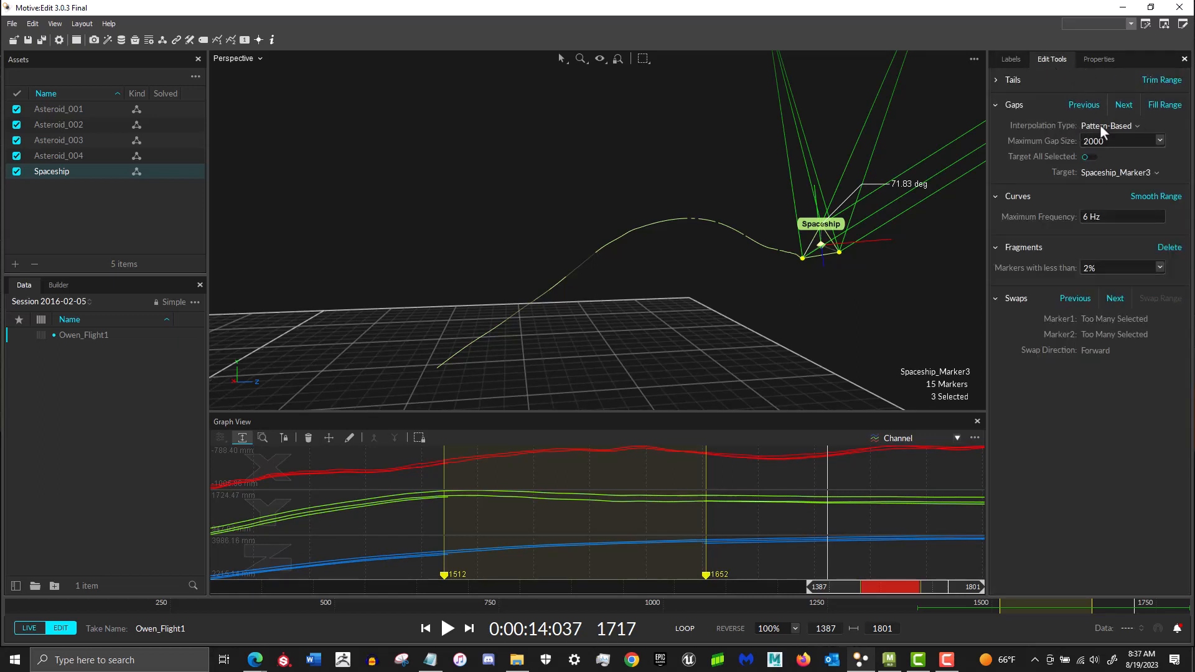
{"action": "left_click", "coordinate": [1145, 172]}
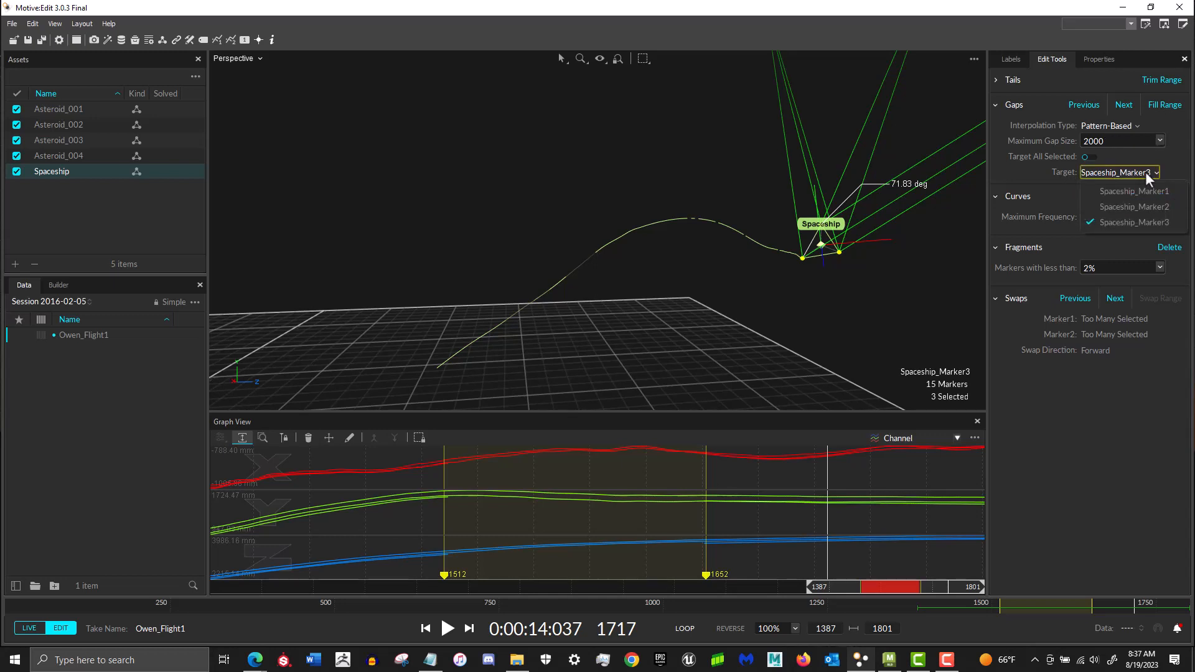
{"action": "left_click", "coordinate": [1153, 207]}
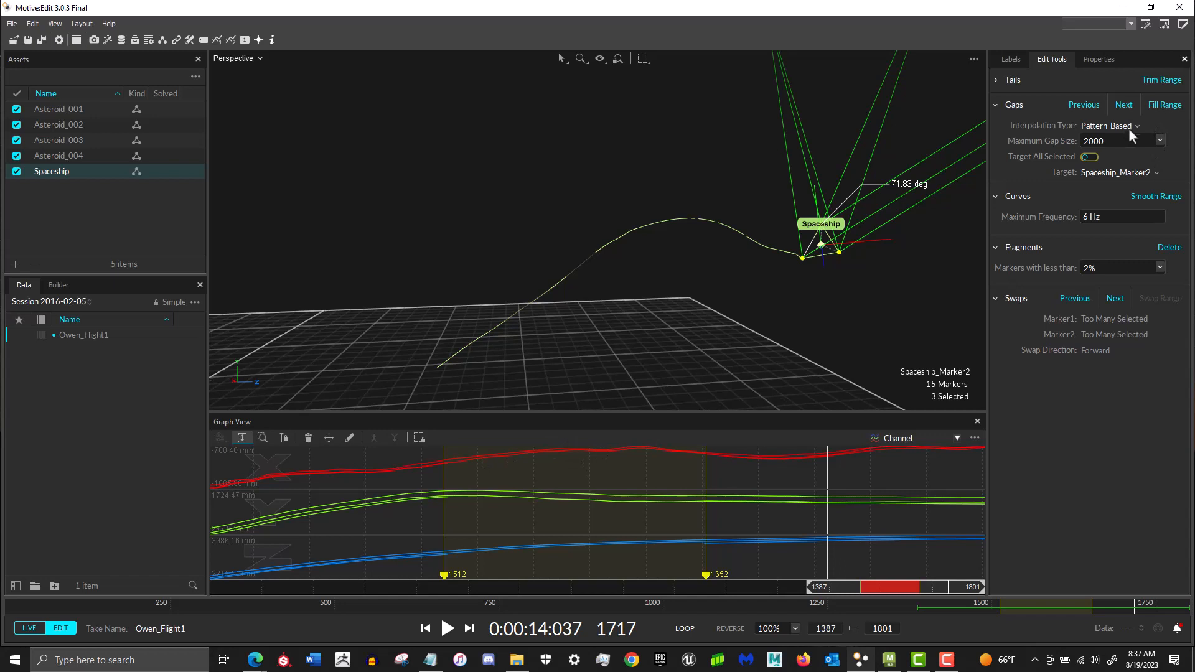
{"action": "left_click", "coordinate": [1165, 107]}
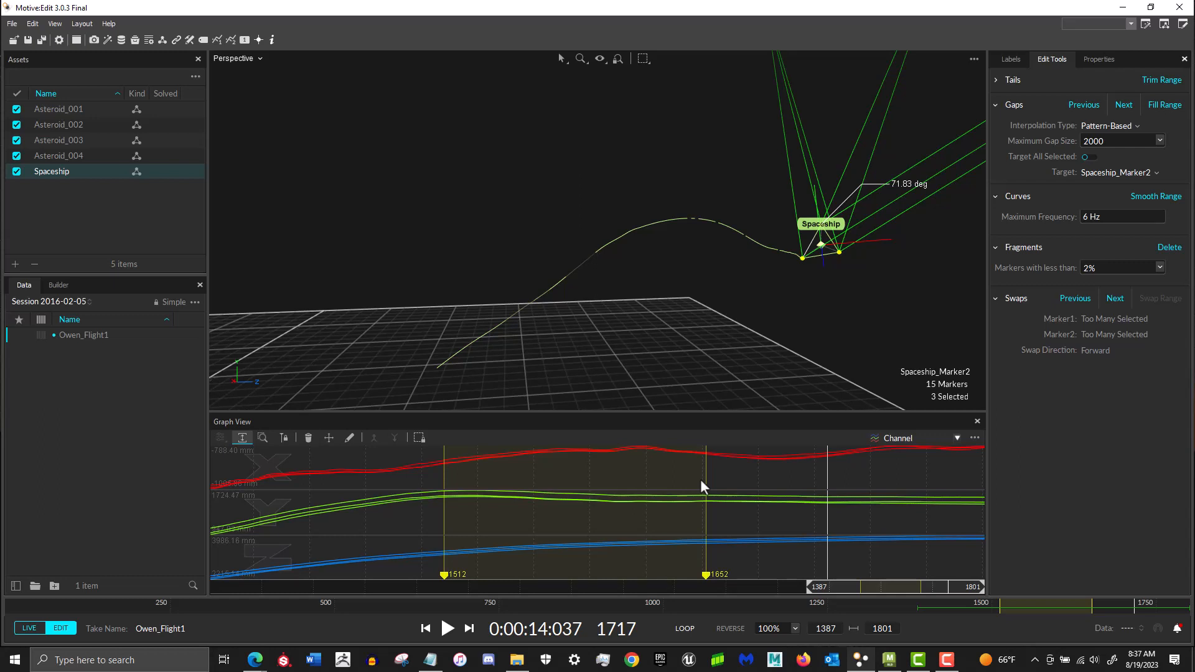
Deselect the markers to review the Spaceship's motion across the filled range, and open the interpolation type choices
{"action": "left_click_drag", "start_coordinate": [835, 586], "coordinate": [834, 588]}
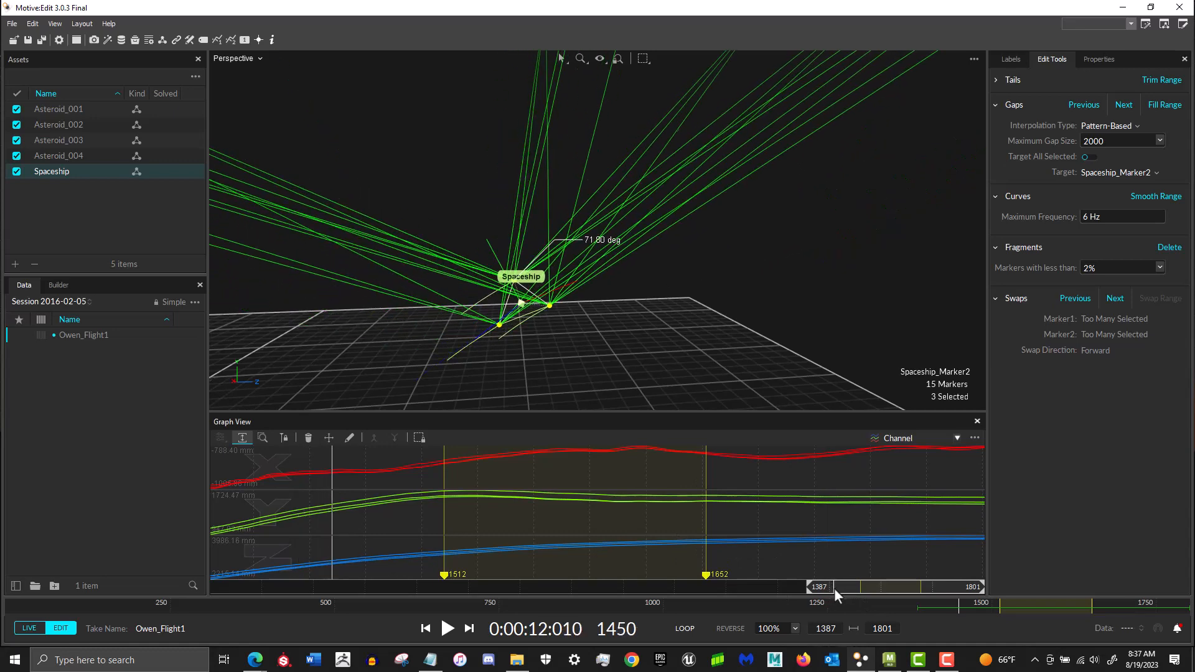
{"action": "left_click", "coordinate": [506, 325]}
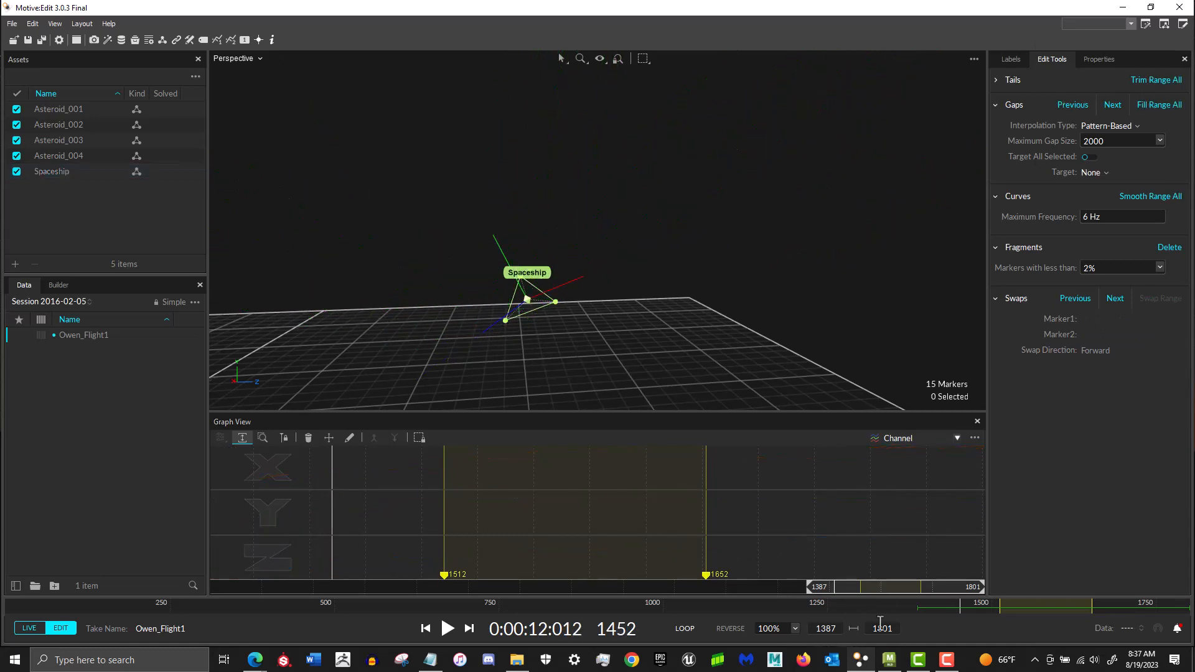
{"action": "left_click_drag", "start_coordinate": [836, 589], "coordinate": [941, 585]}
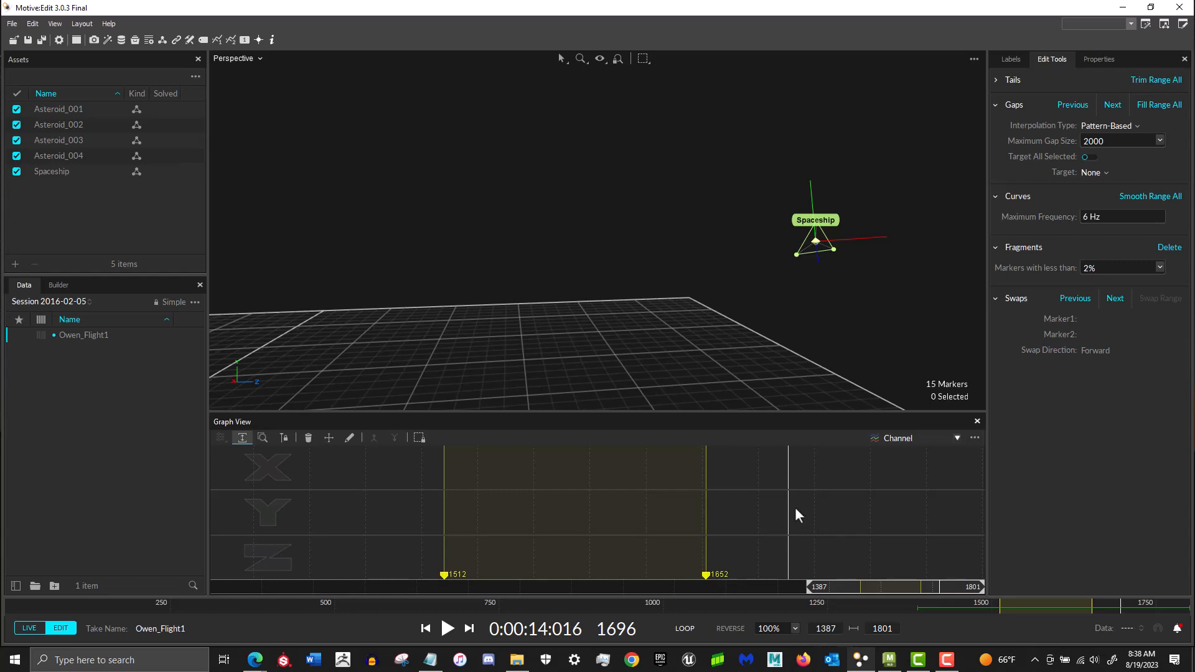
{"action": "left_click_drag", "start_coordinate": [919, 587], "coordinate": [858, 591]}
{"action": "left_click", "coordinate": [1095, 126]}
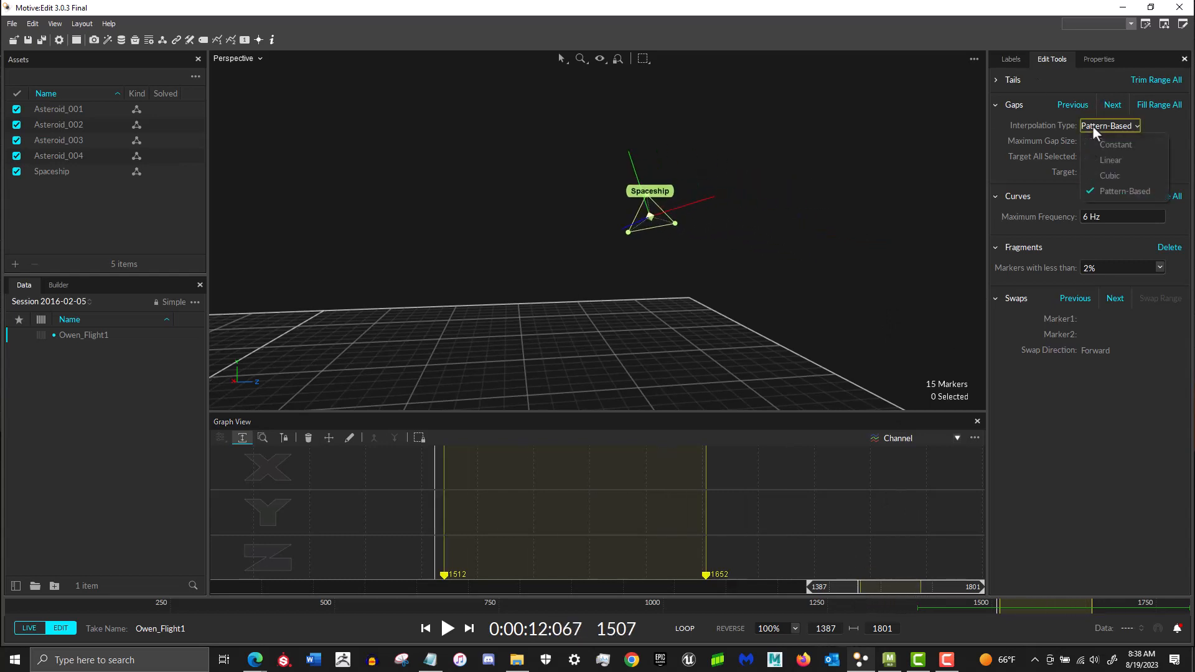